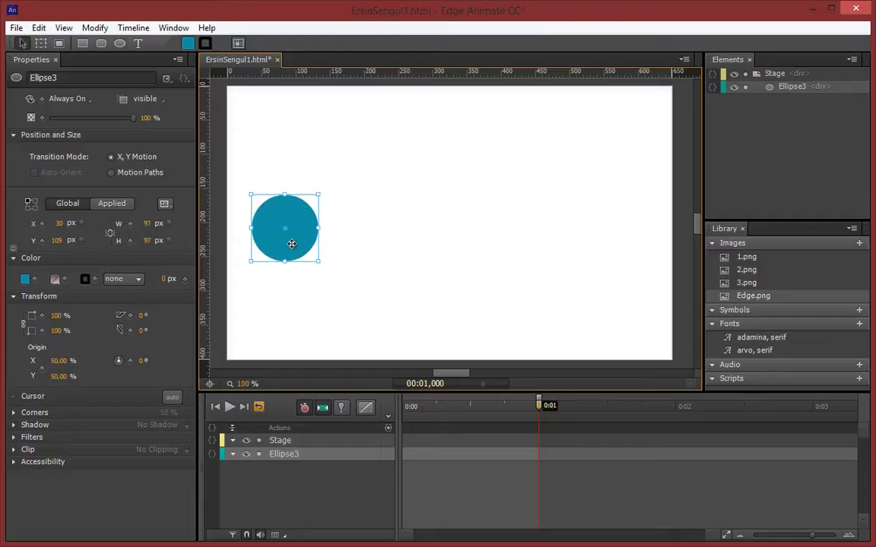
click(42, 225)
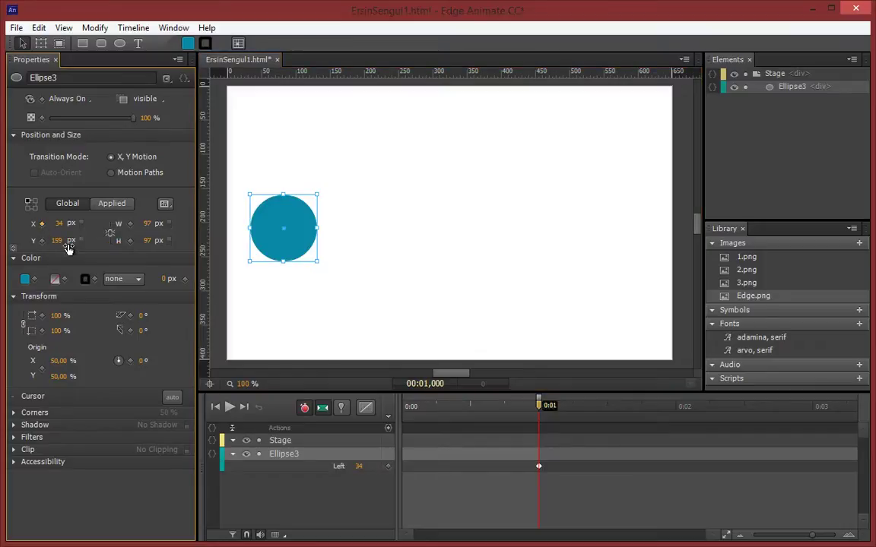
drag(538, 400, 396, 402)
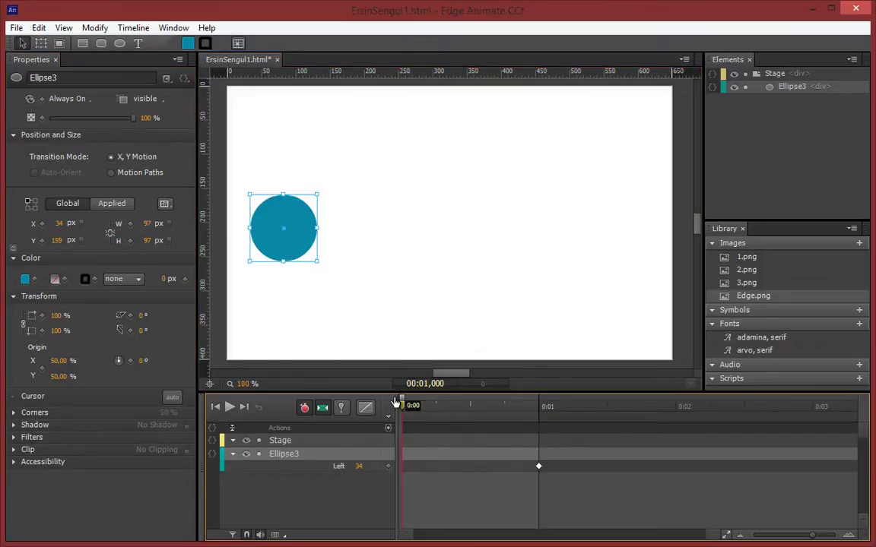
right_click(539, 467)
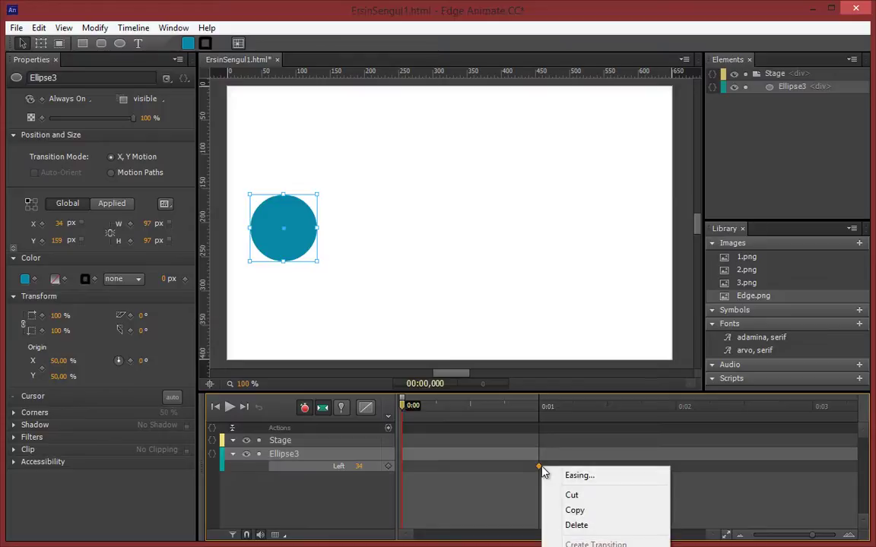
click(577, 526)
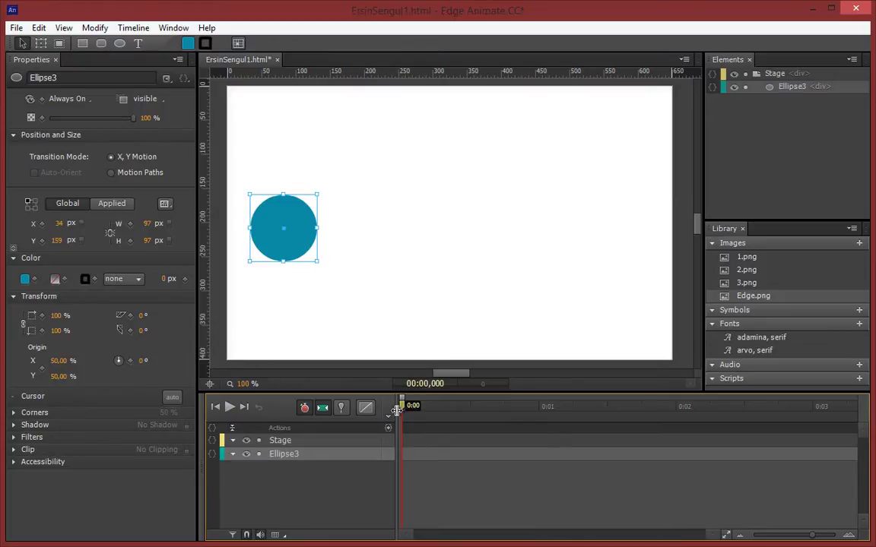
Keyframe the circle's X position at 0:00 and move the circle to about X 509 px, Y 151 px at 0:01
click(42, 223)
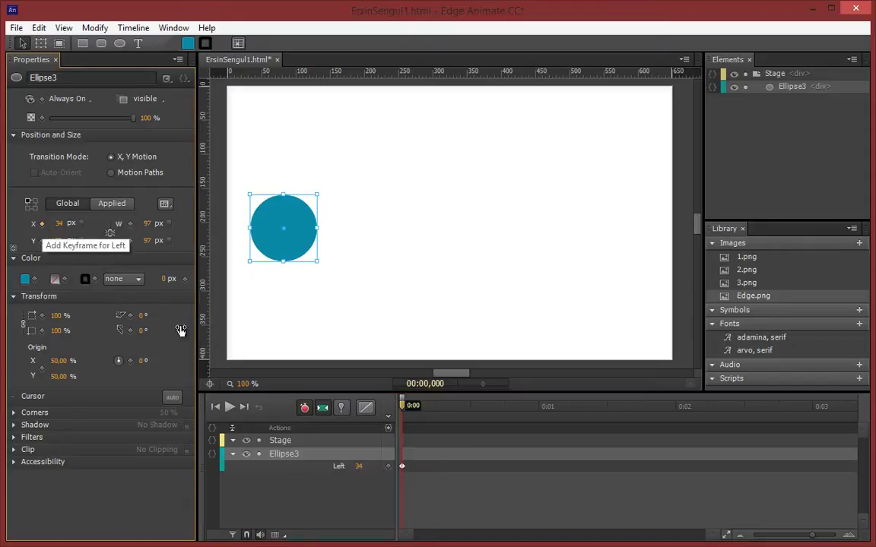
right_click(402, 466)
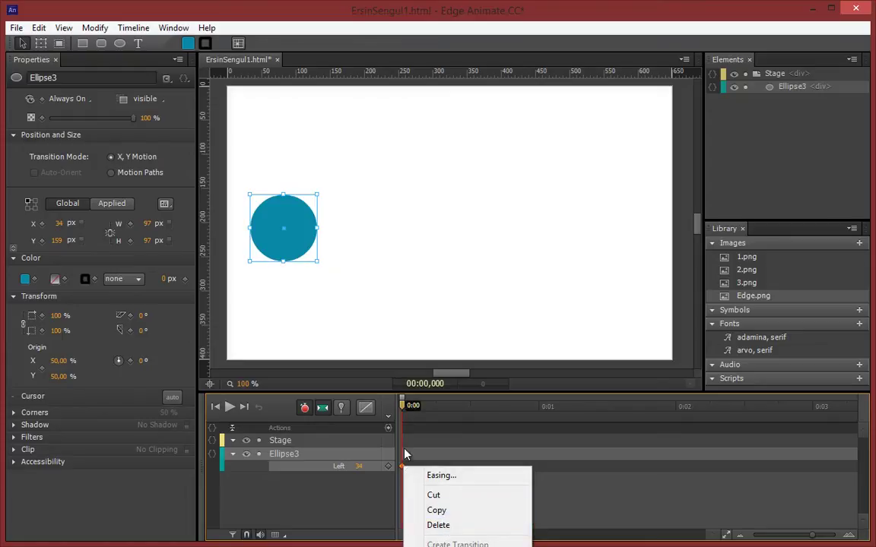
click(404, 412)
drag(405, 408, 541, 412)
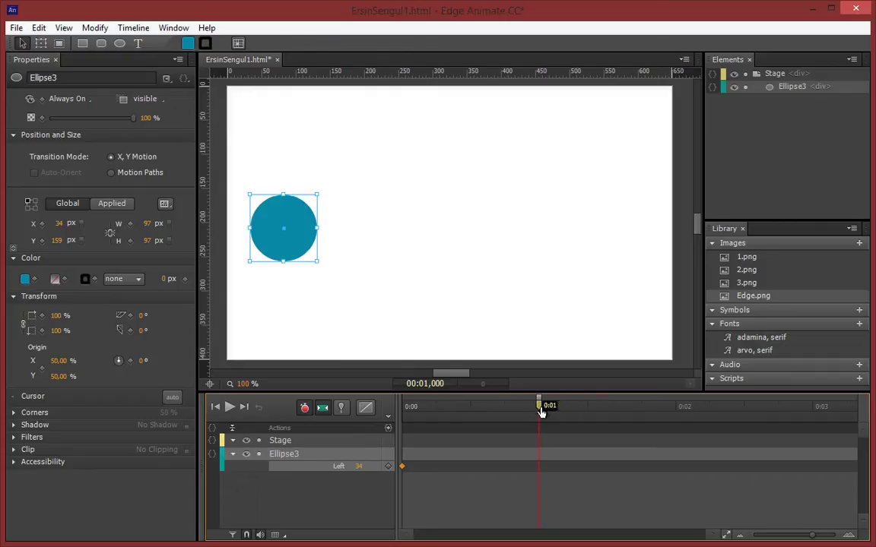
click(301, 249)
drag(302, 248, 618, 241)
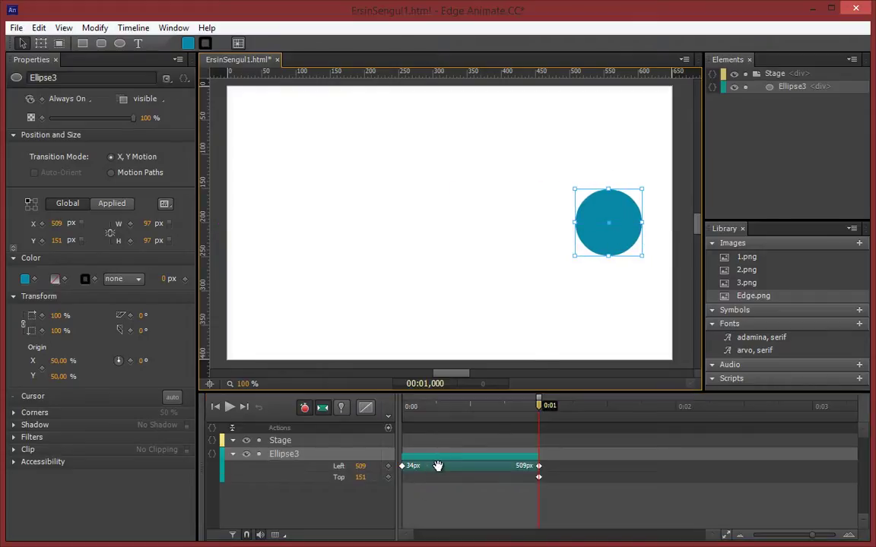
Delete the circle's Top keyframe at 0:01, keeping only the horizontal Left transition
click(335, 484)
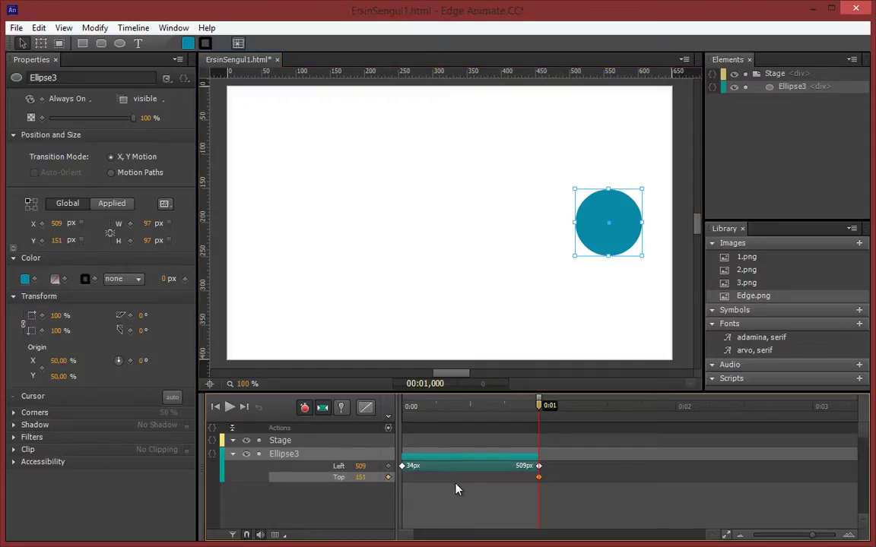
right_click(540, 481)
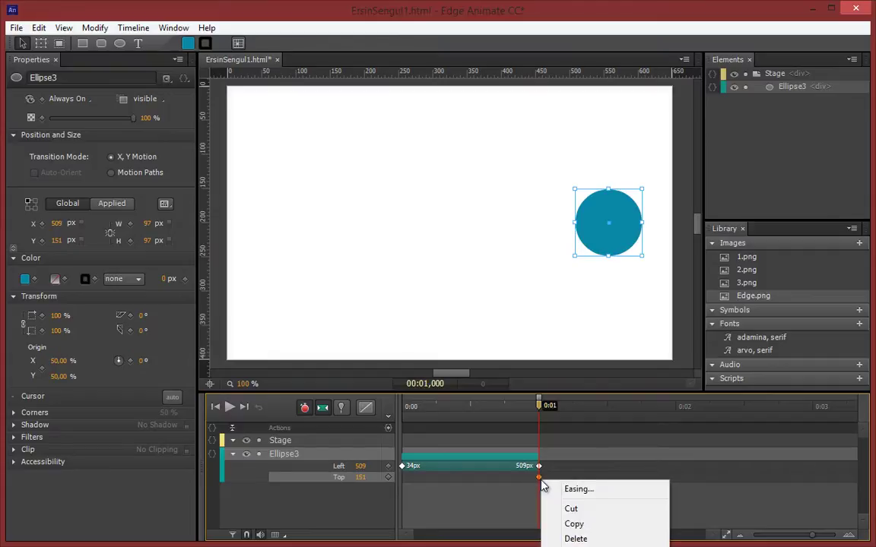
click(578, 539)
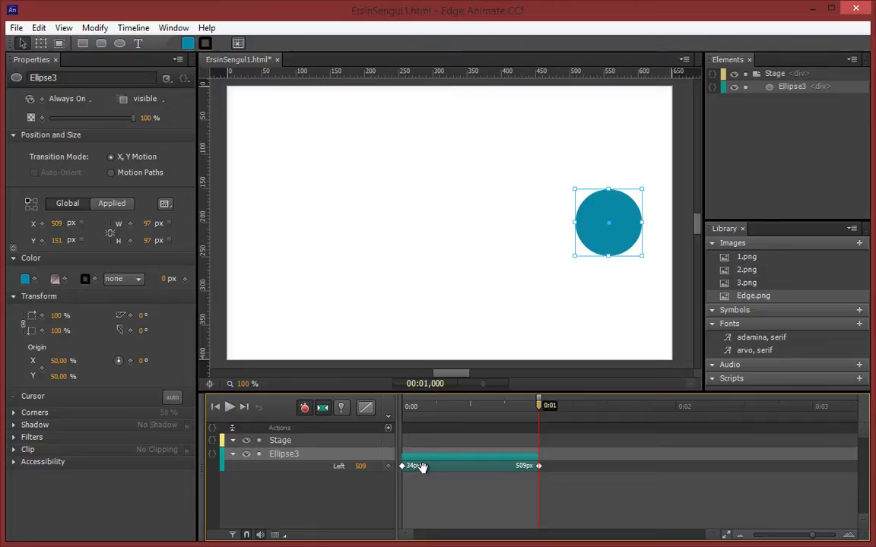
Play the circle's motion from the start of the timeline and inspect its Left transition
click(215, 408)
click(229, 408)
click(339, 470)
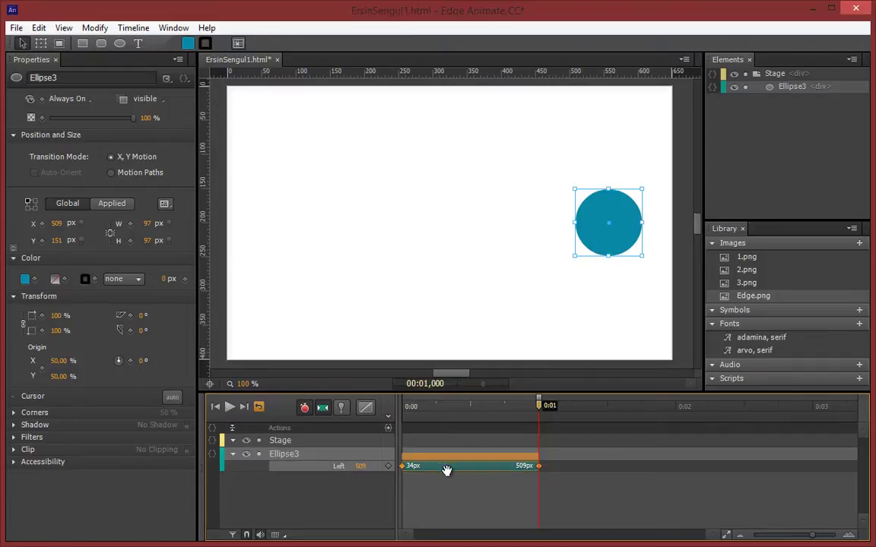
click(451, 481)
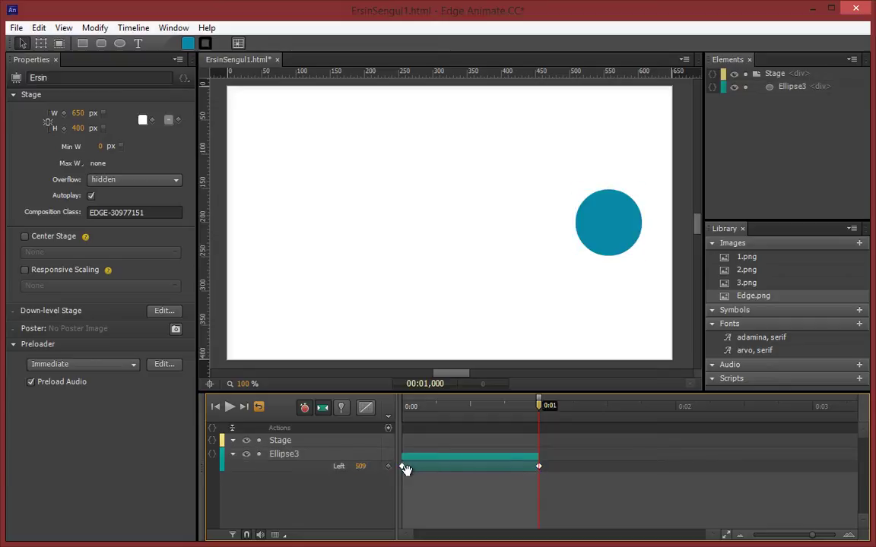
Examine the easing choices available for the circle's Left transition without applying a different one
click(486, 466)
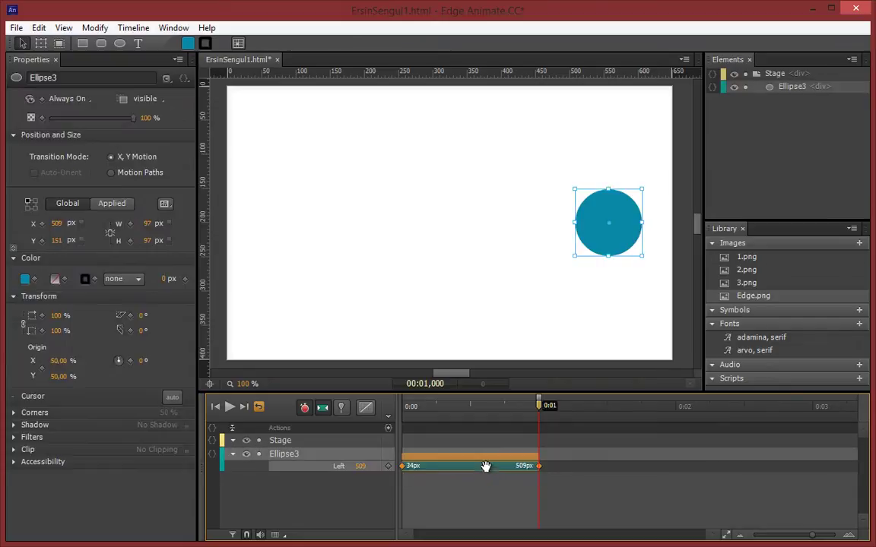
right_click(486, 468)
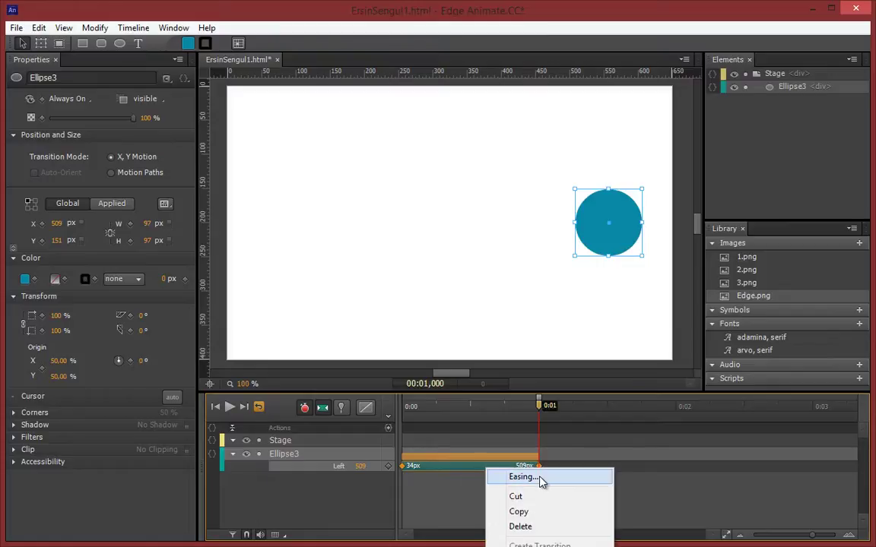
click(365, 409)
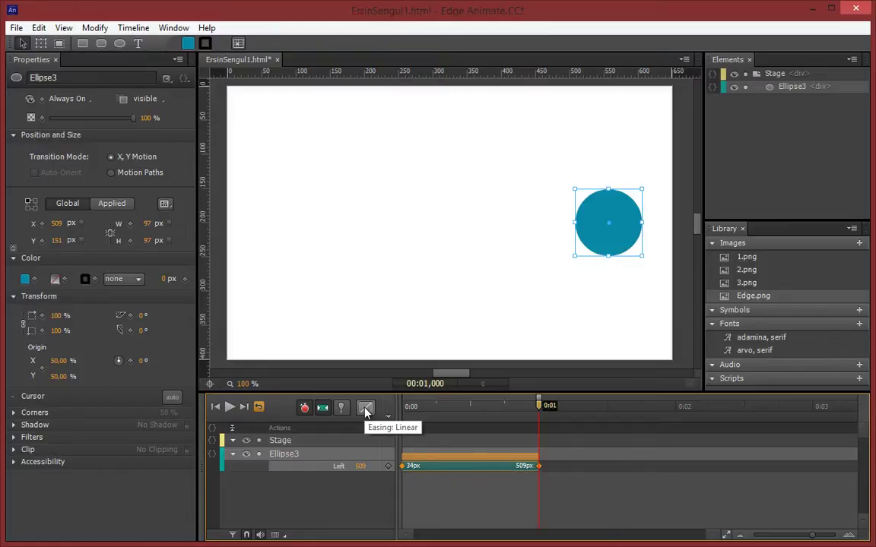
click(366, 410)
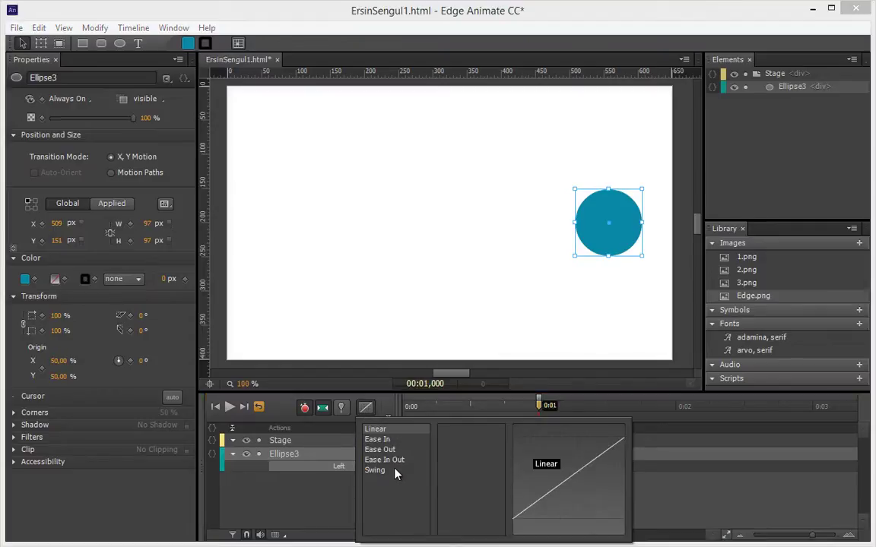
click(608, 415)
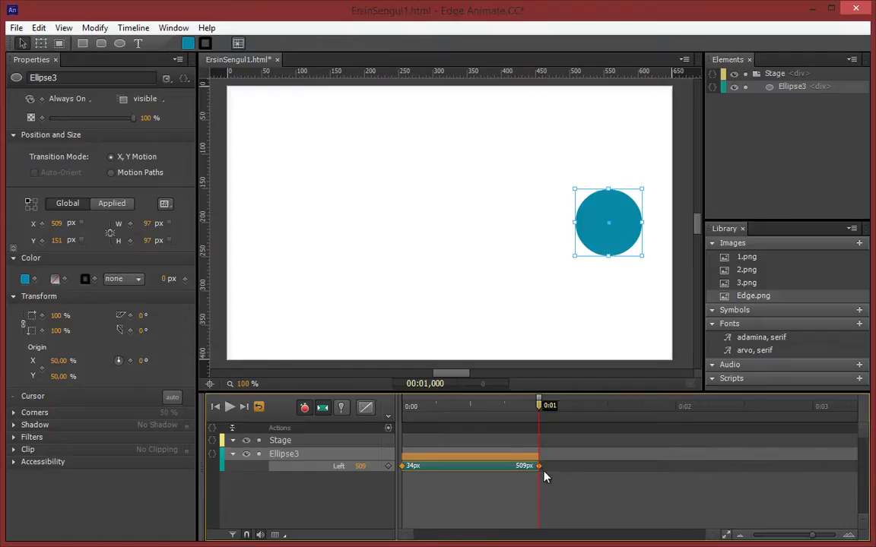
right_click(479, 467)
click(506, 478)
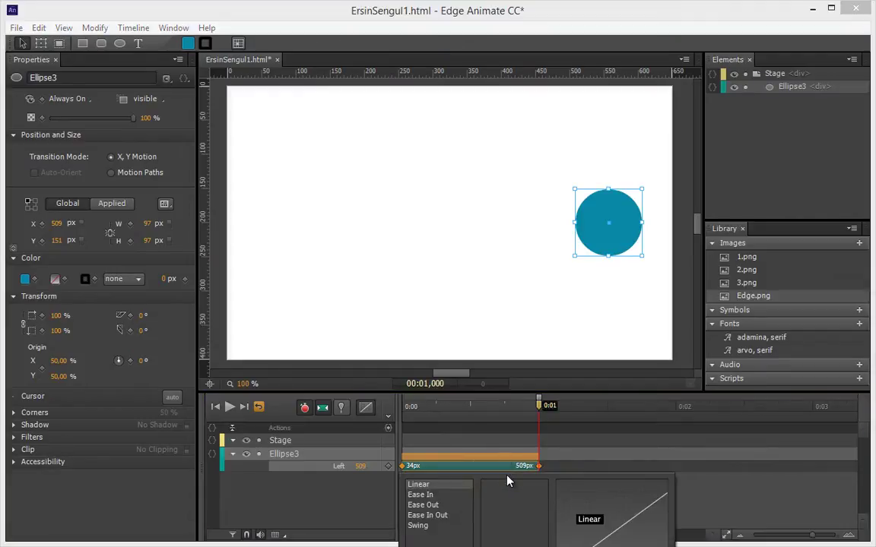
click(352, 506)
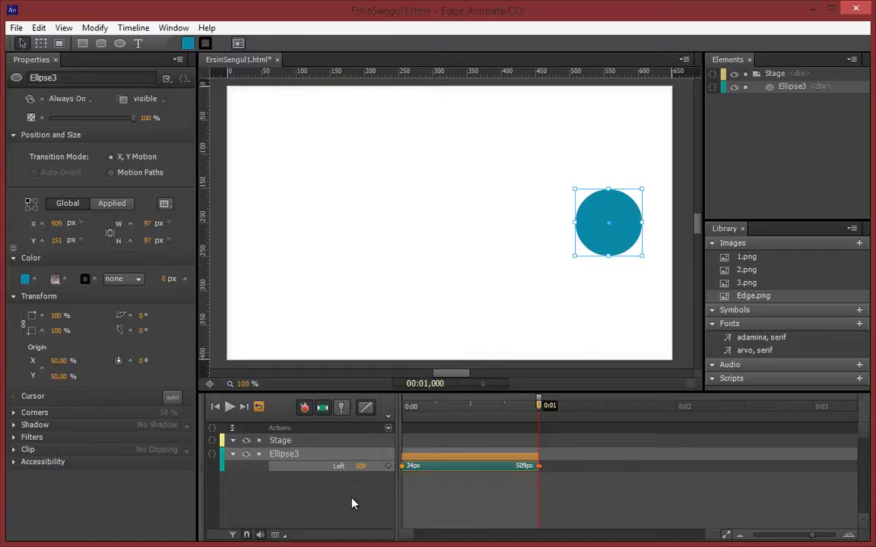
Set the easing of the circle's Left transition to Ease Out with the Elastic curve
click(367, 412)
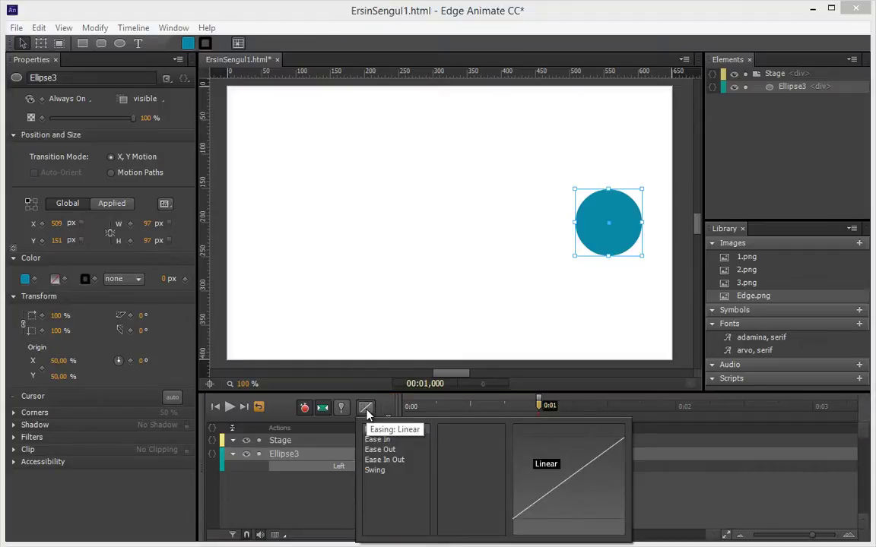
click(384, 453)
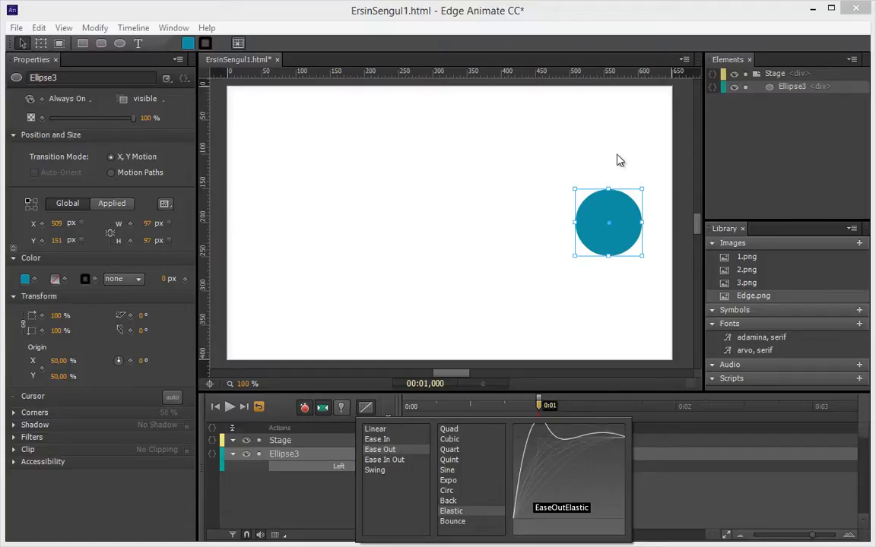
click(384, 442)
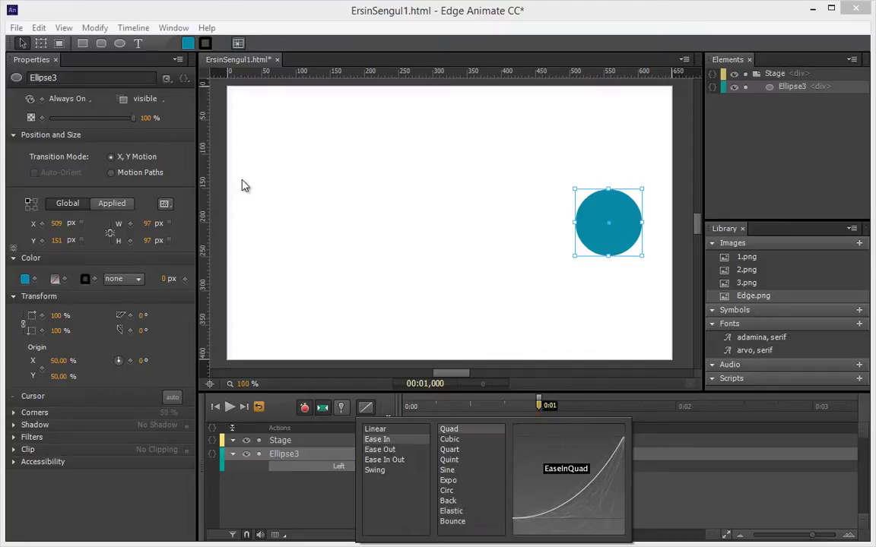
click(378, 449)
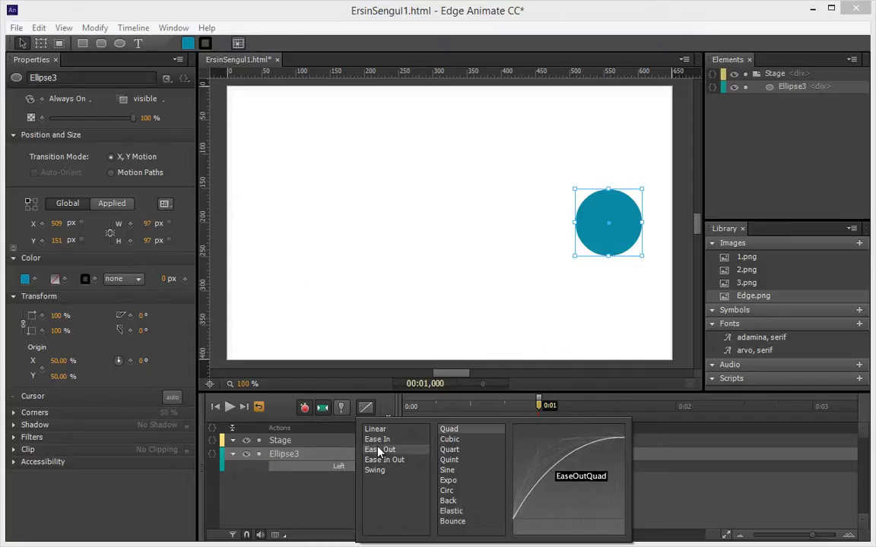
click(450, 512)
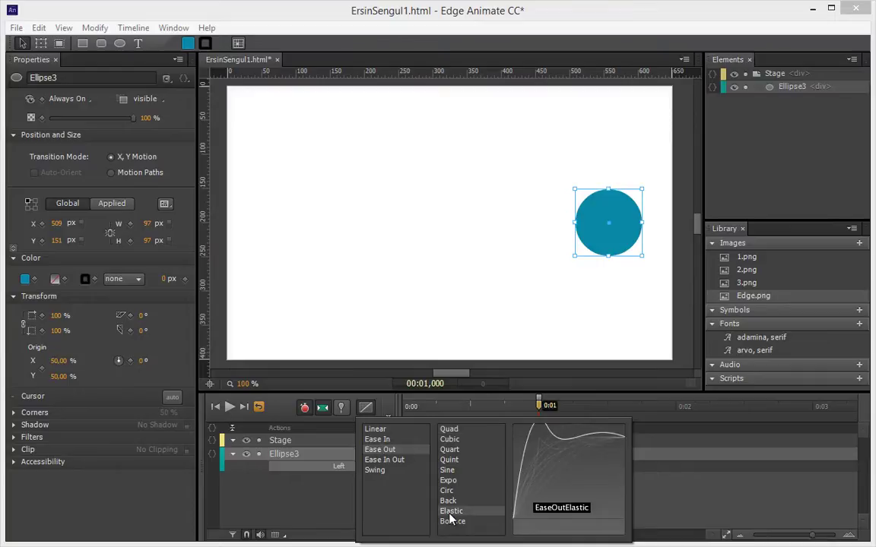
click(653, 515)
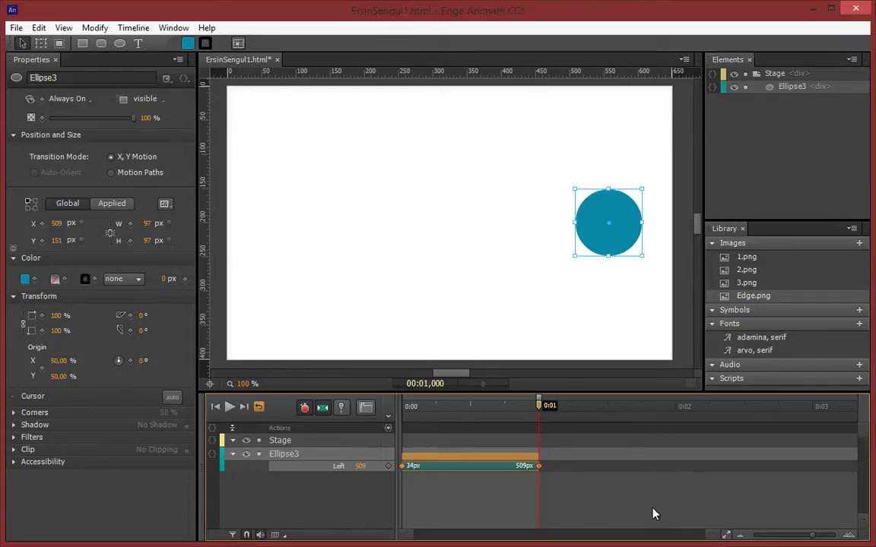
Play the animation twice from the start to review the elastic easing on the circle
click(217, 408)
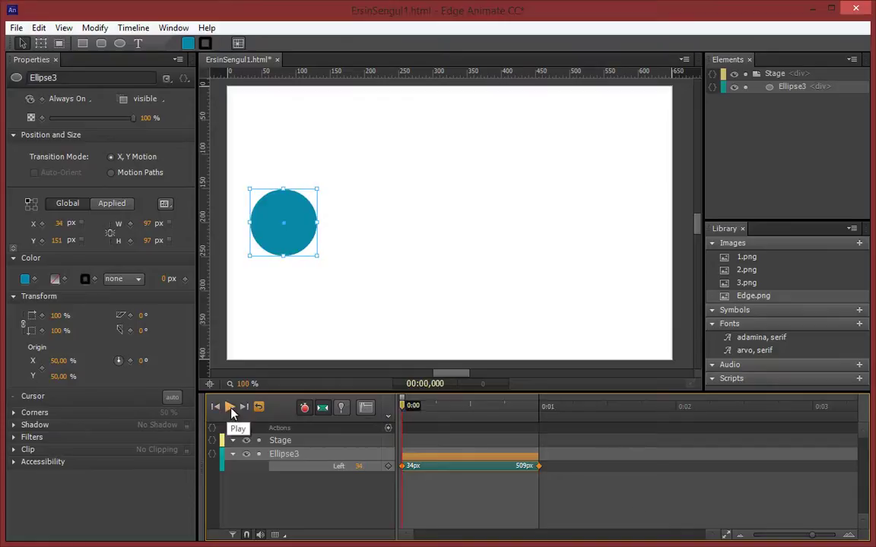
click(230, 408)
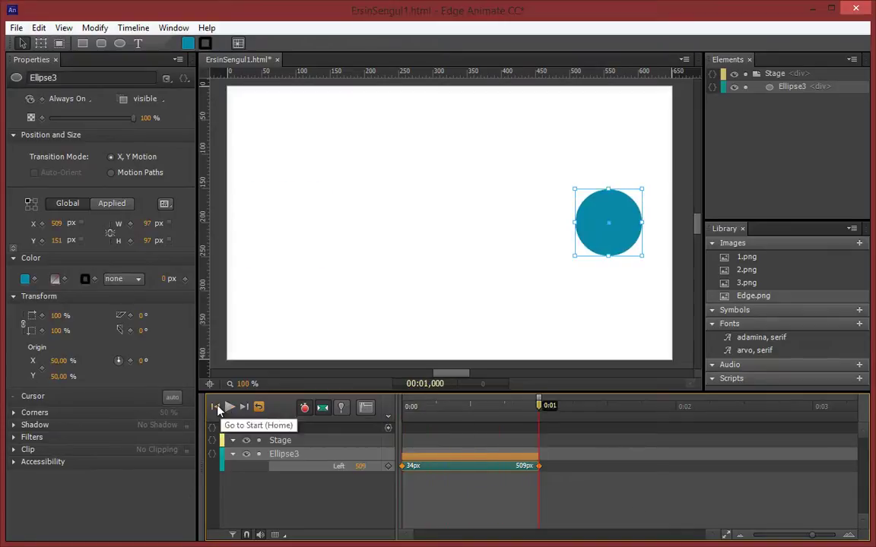
click(216, 407)
click(228, 409)
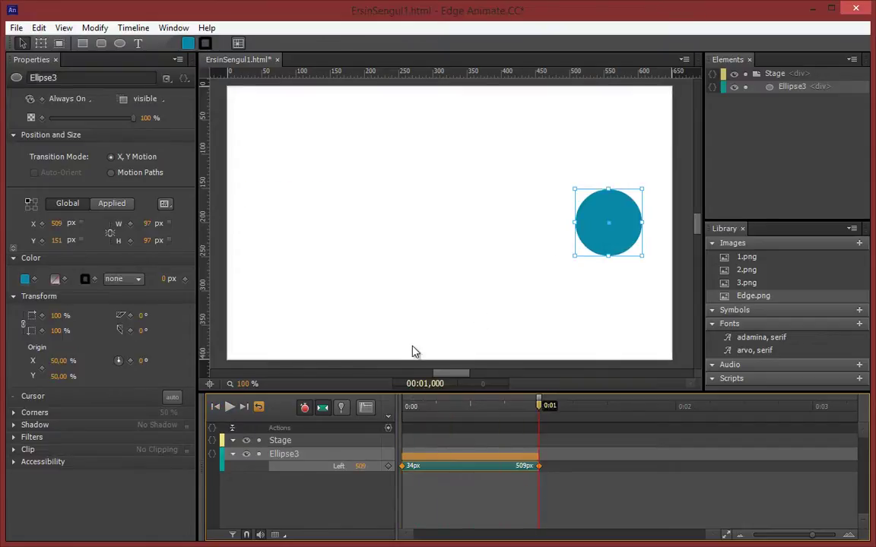
Preview the composition in the web browser, reload the page to replay the animation, and return to the stage with nothing selected
click(16, 27)
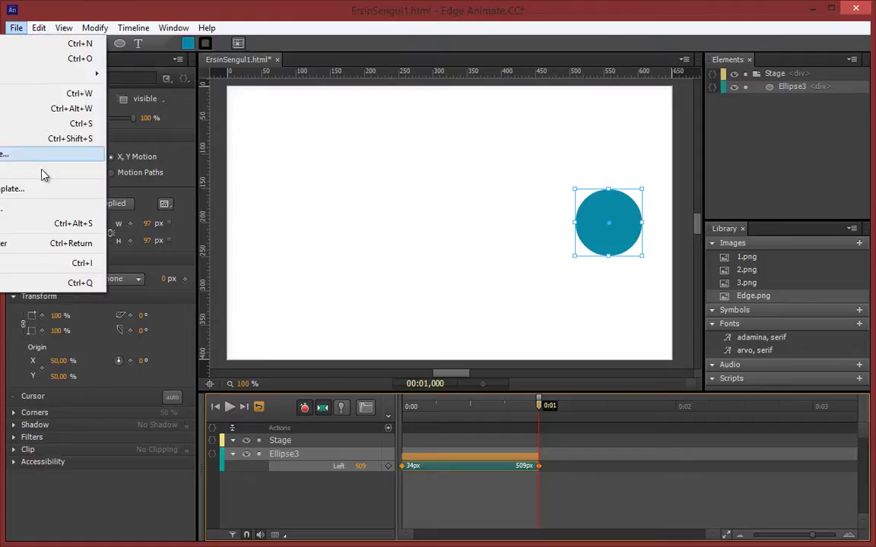
click(38, 250)
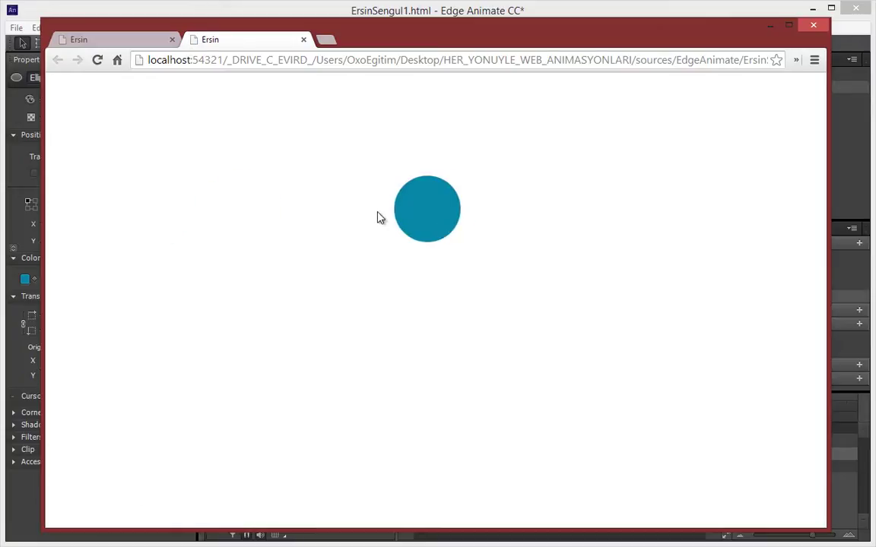
click(97, 62)
click(770, 28)
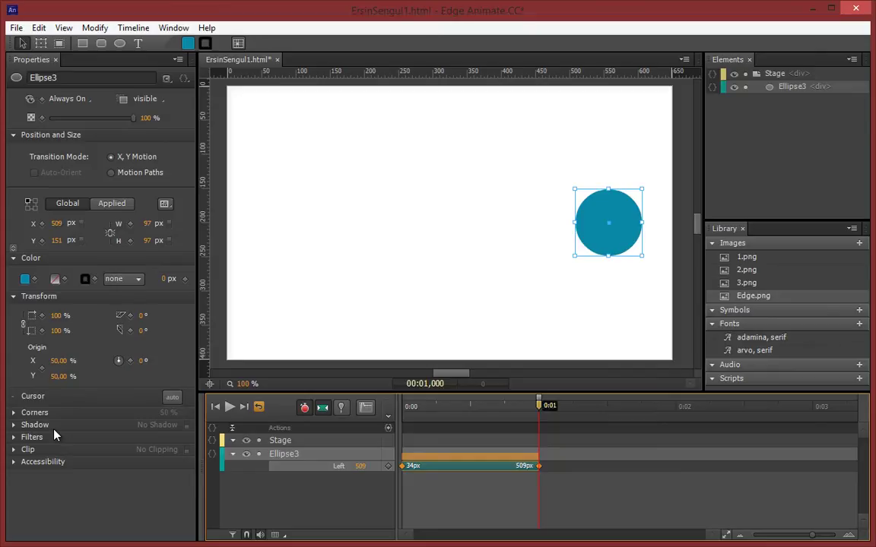
click(276, 335)
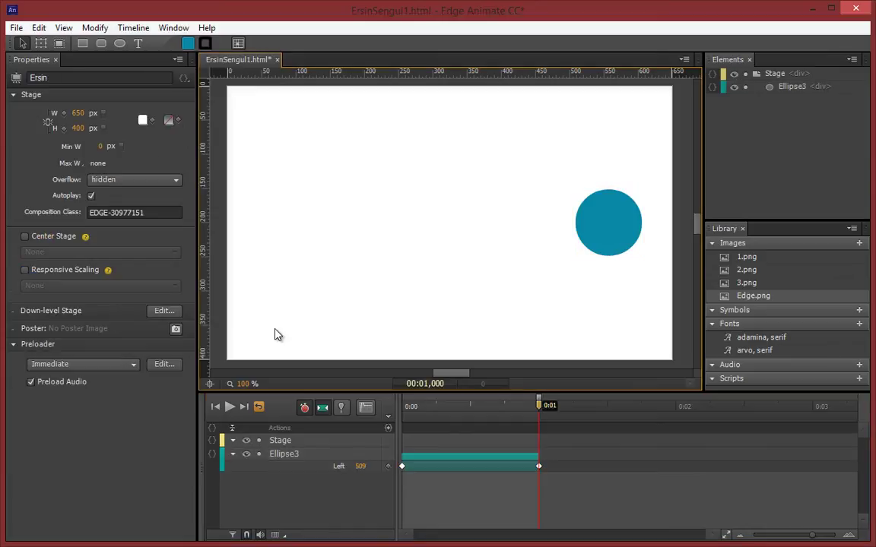